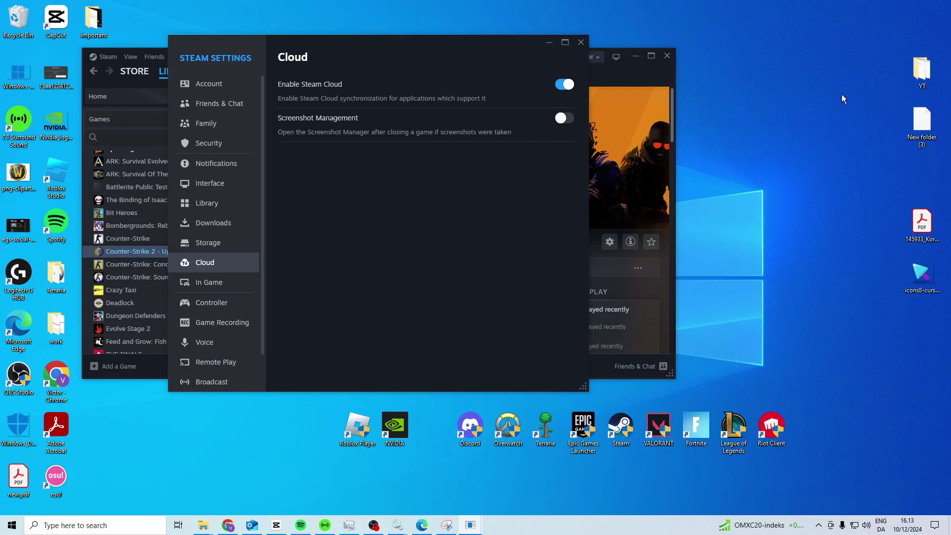
Step: Confirm Steam Cloud sync is enabled, close Settings, and dismiss the Steam menu without exiting
left_click(106, 57)
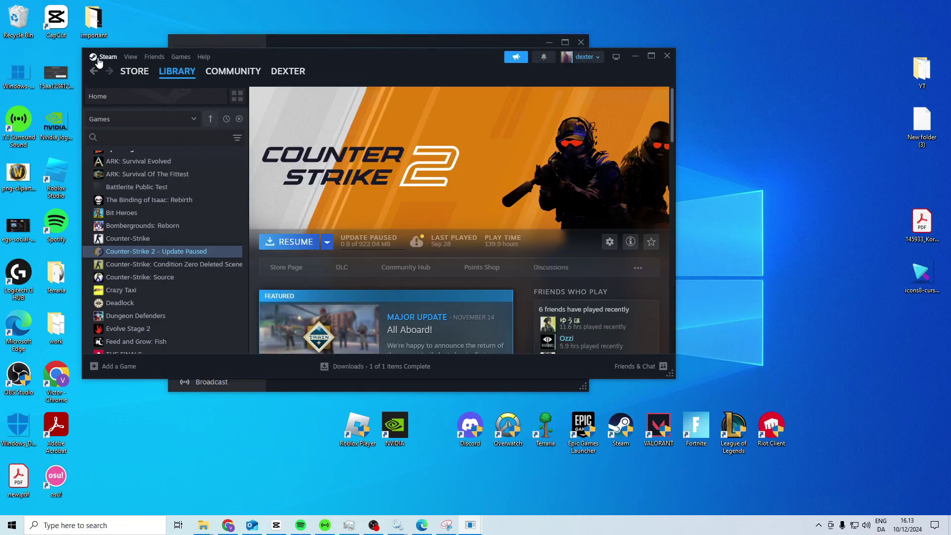
left_click(97, 157)
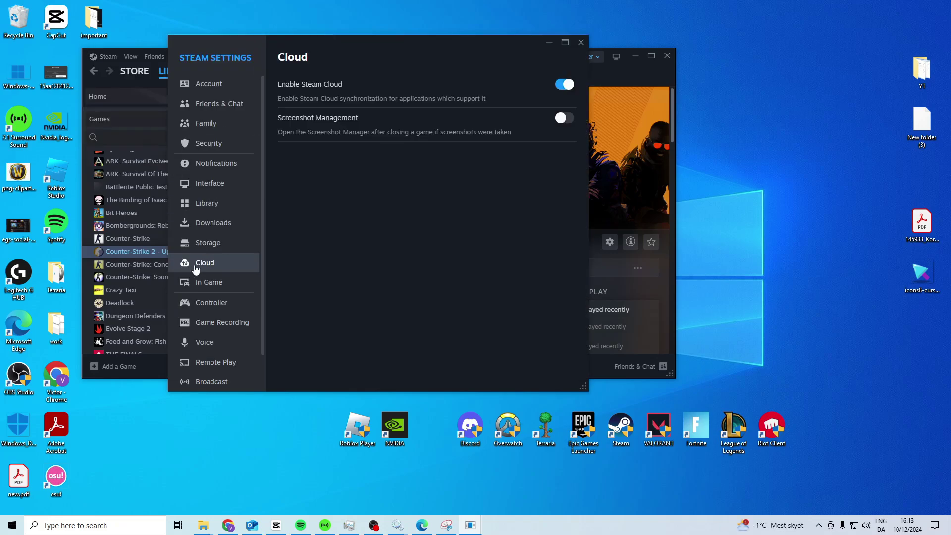
left_click(582, 42)
left_click(108, 57)
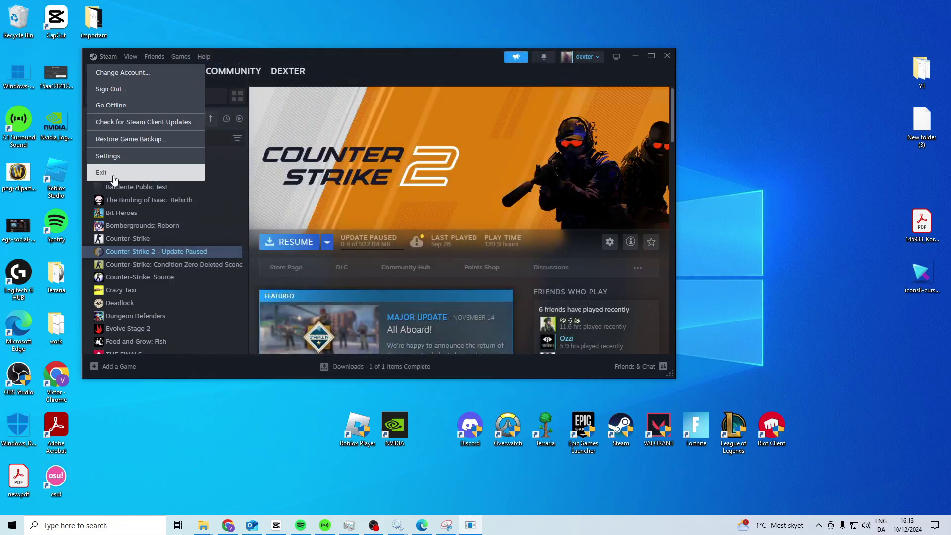
left_click(406, 80)
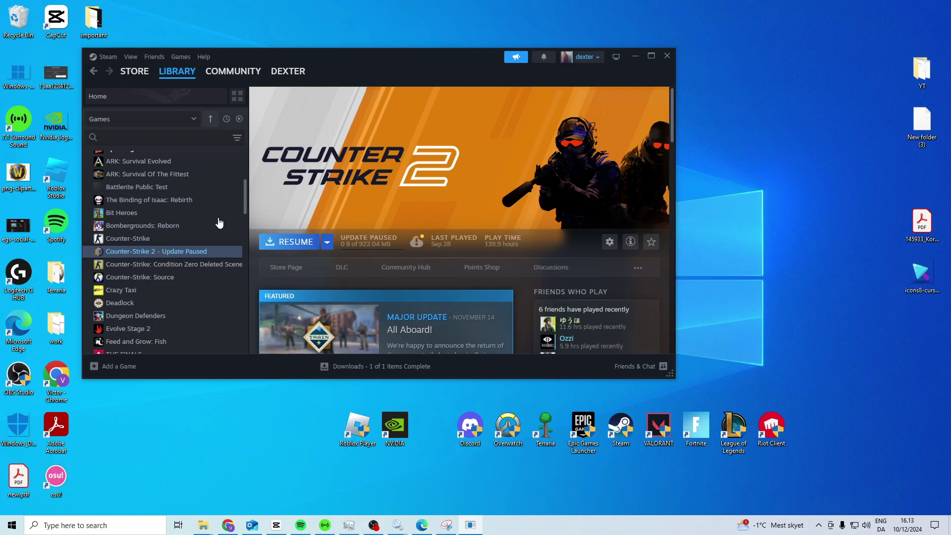
Step: Check Counter-Strike 2's Steam Cloud save option in Properties, then go to the Store
right_click(137, 253)
left_click(179, 332)
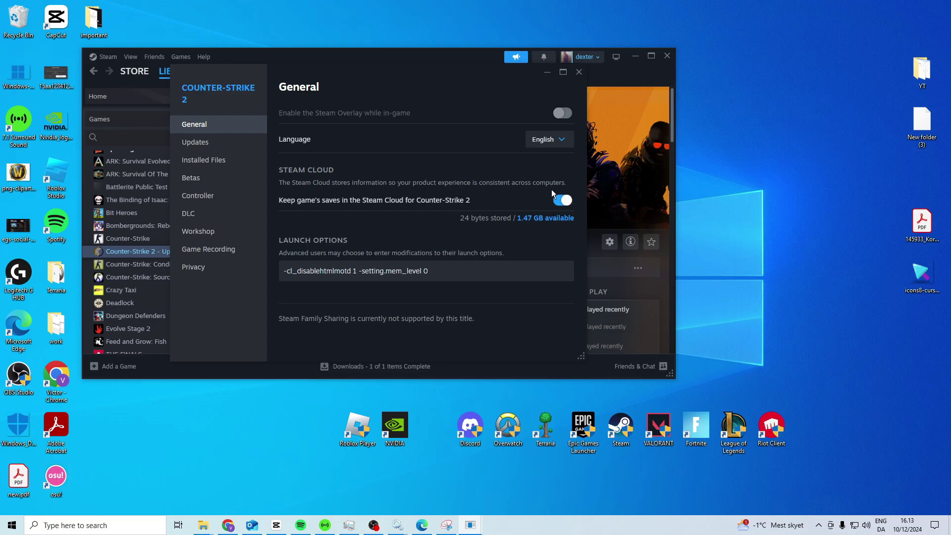
left_click(579, 71)
left_click(136, 71)
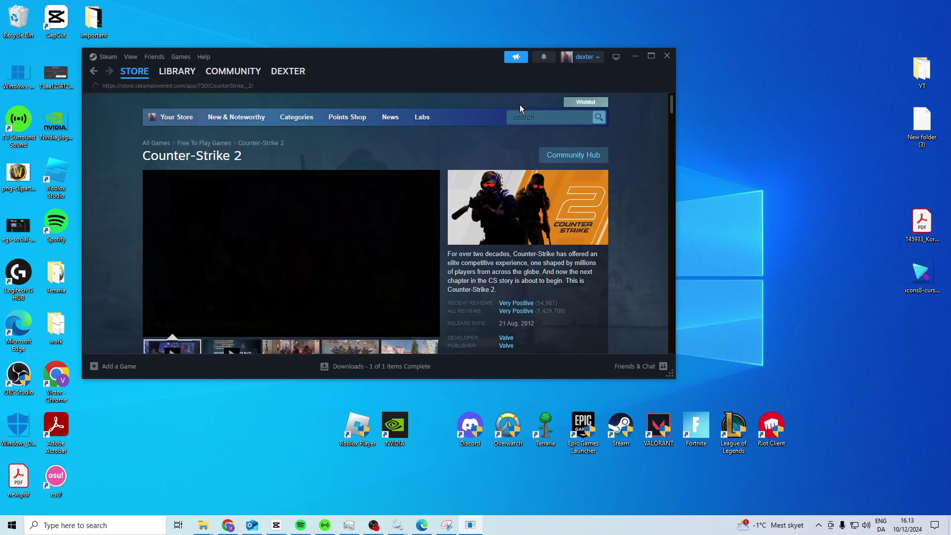
type("count")
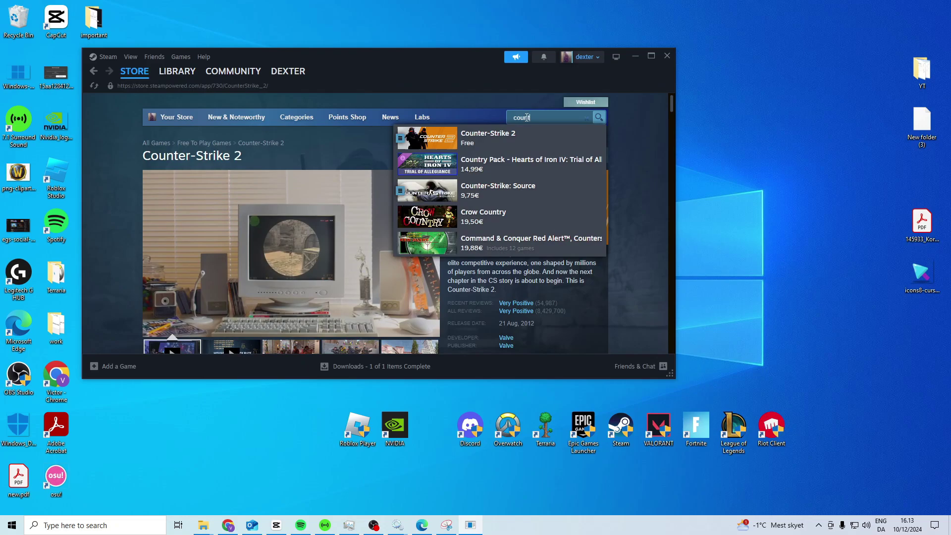
Step: Open the Counter-Strike 2 store result, then return to its library page
left_click(509, 141)
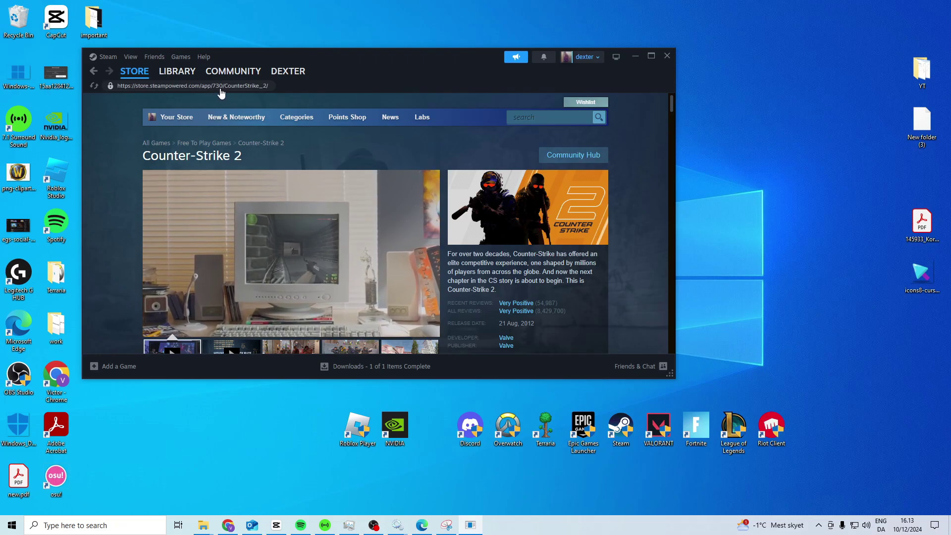
mouse_move(177, 70)
left_click(184, 75)
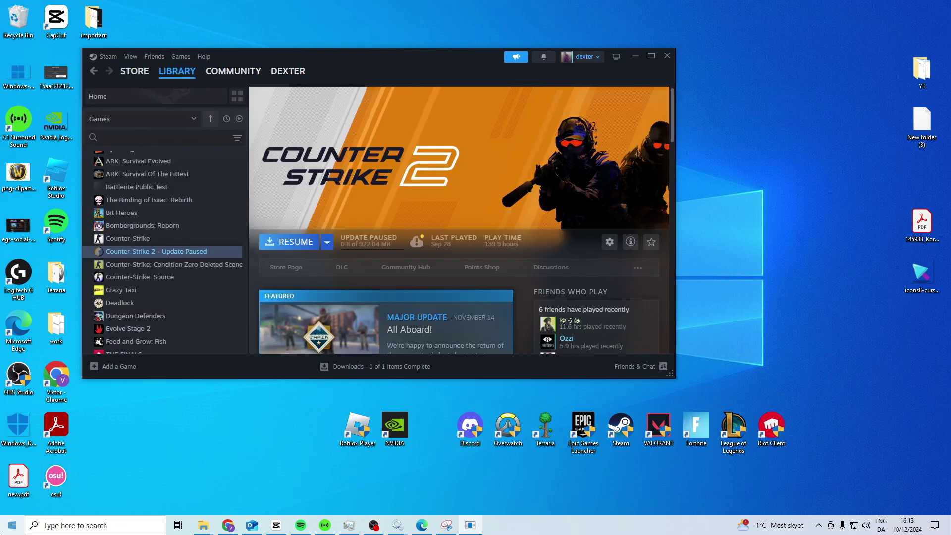
Step: Find Steam in Start search and open its installation folder via Open file location
left_click(12, 526)
type("steam")
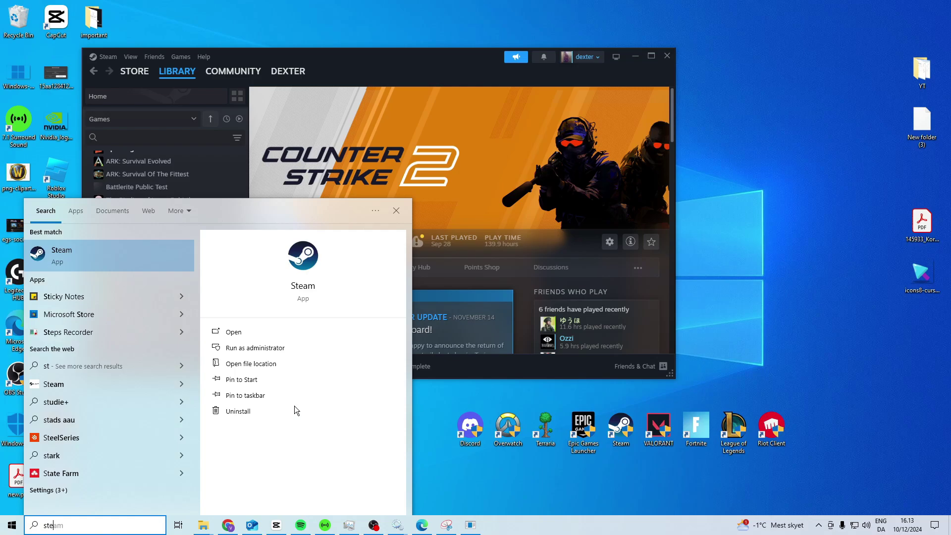
right_click(109, 265)
left_click(149, 287)
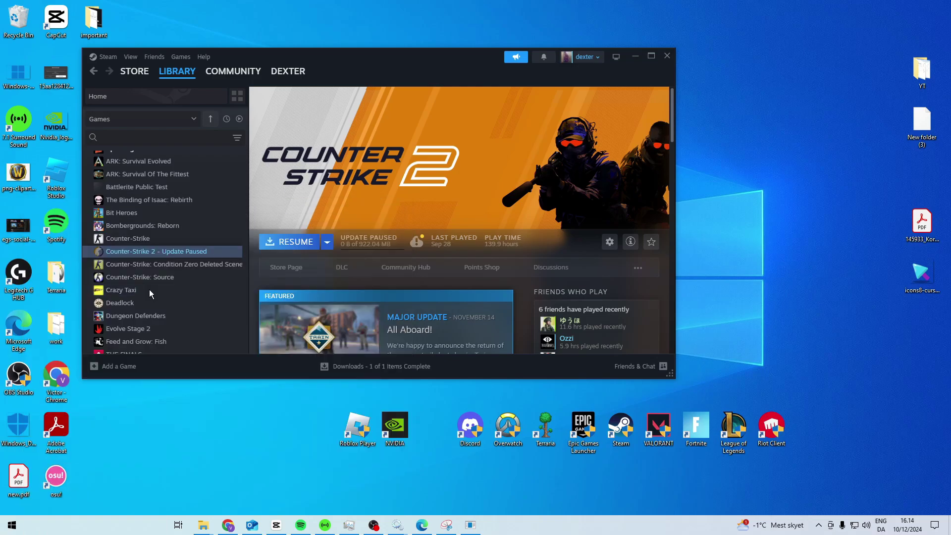
right_click(340, 200)
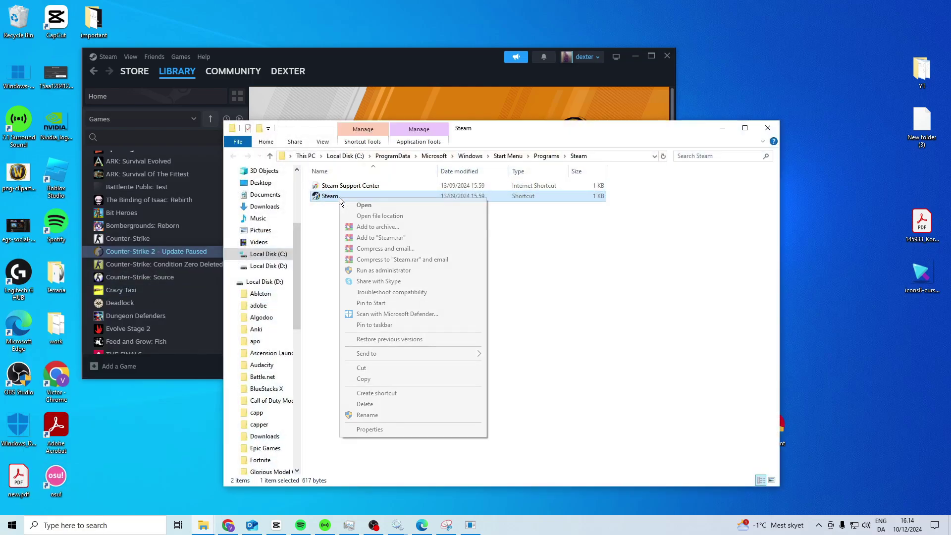
left_click(371, 219)
left_click_drag(471, 130, 531, 132)
scroll(487, 287, "up", 6)
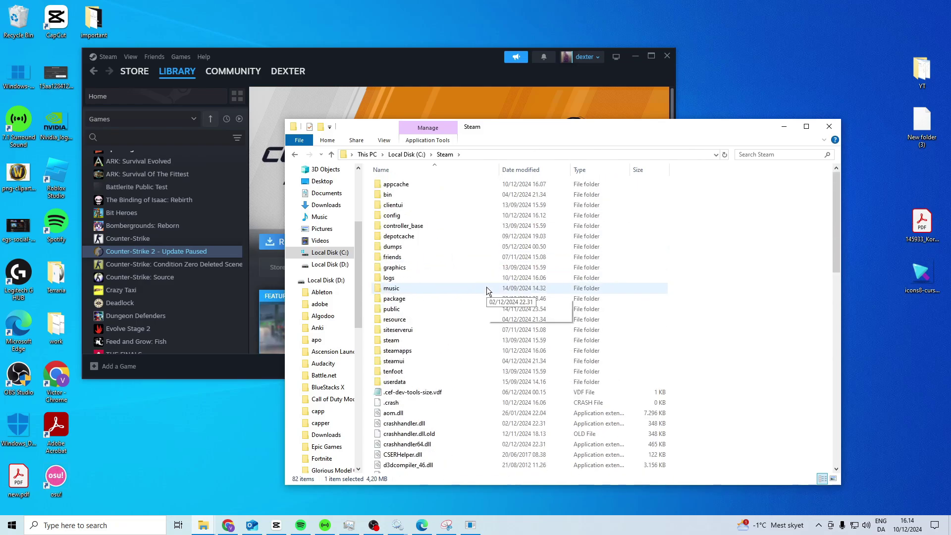
Step: Open userdata and the account's numbered folder, copy its path, and return to Steam
double_click(395, 383)
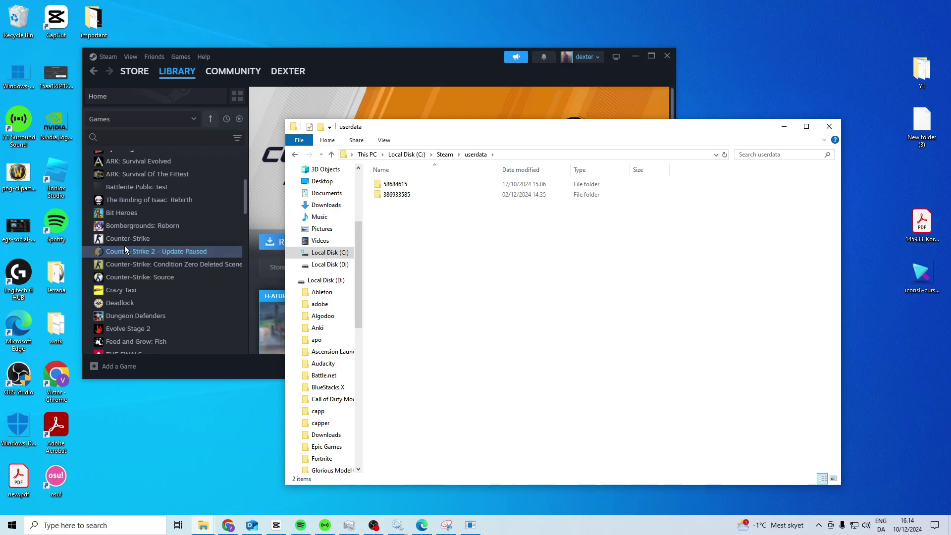
double_click(396, 194)
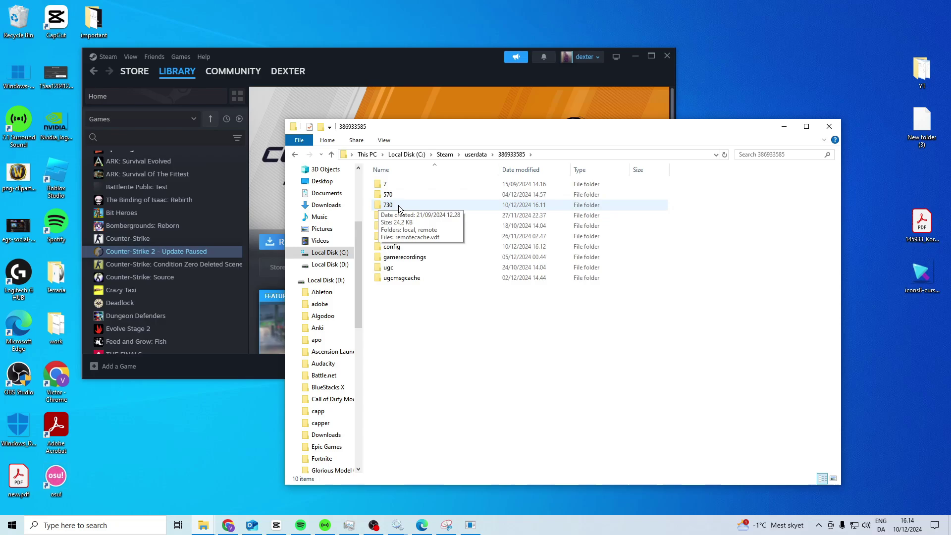
left_click_drag(429, 132, 571, 163)
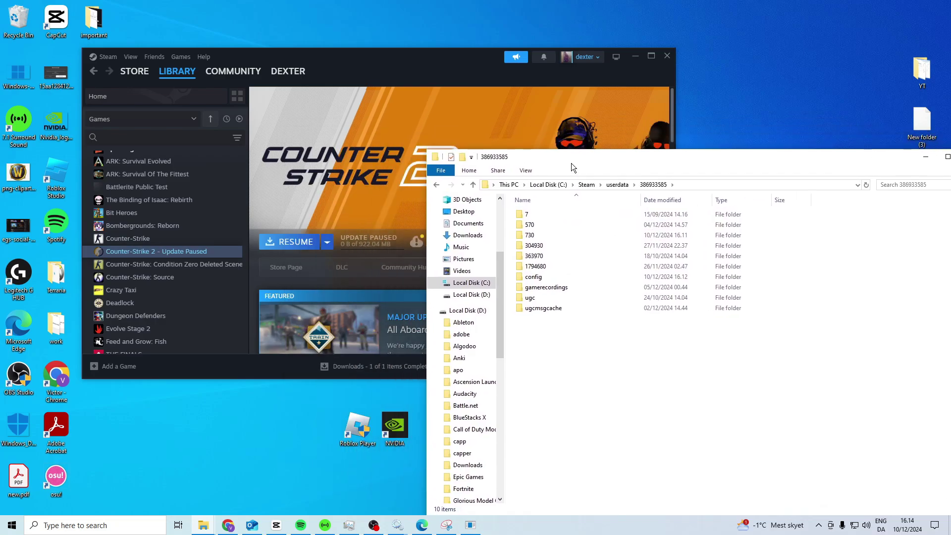
left_click(730, 185)
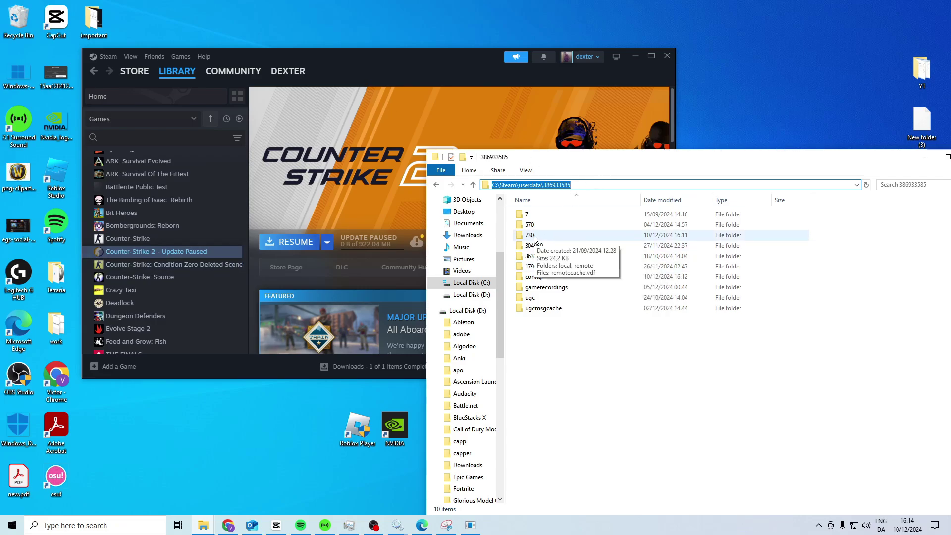
left_click(359, 62)
Step: In Restore Game Backup, browse to the pasted userdata path's 730 folder, then cancel
left_click(110, 57)
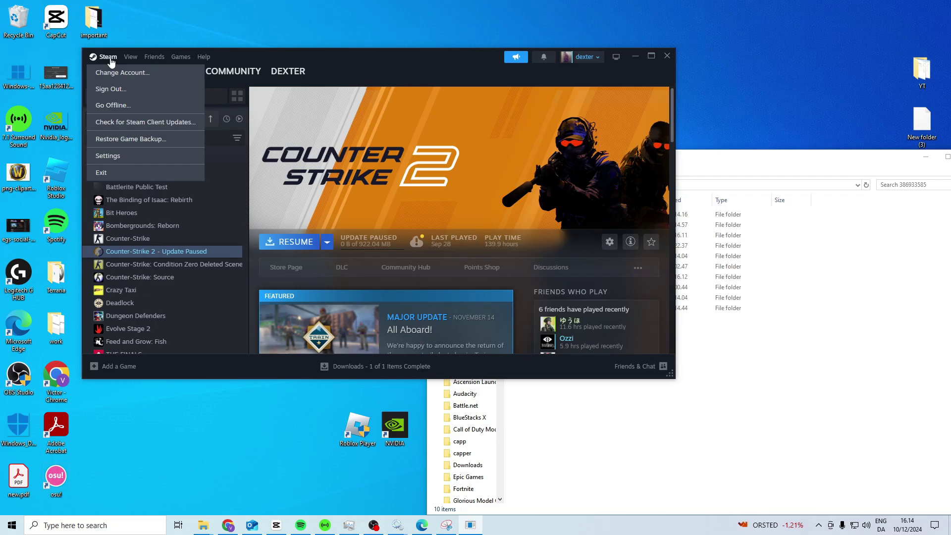
left_click(112, 140)
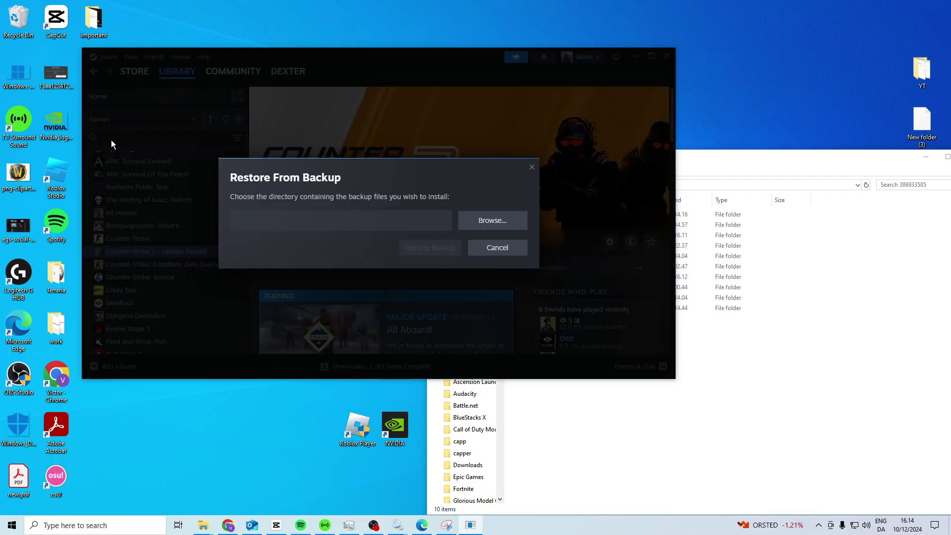
left_click(494, 221)
left_click(231, 25)
key("ctrl+v")
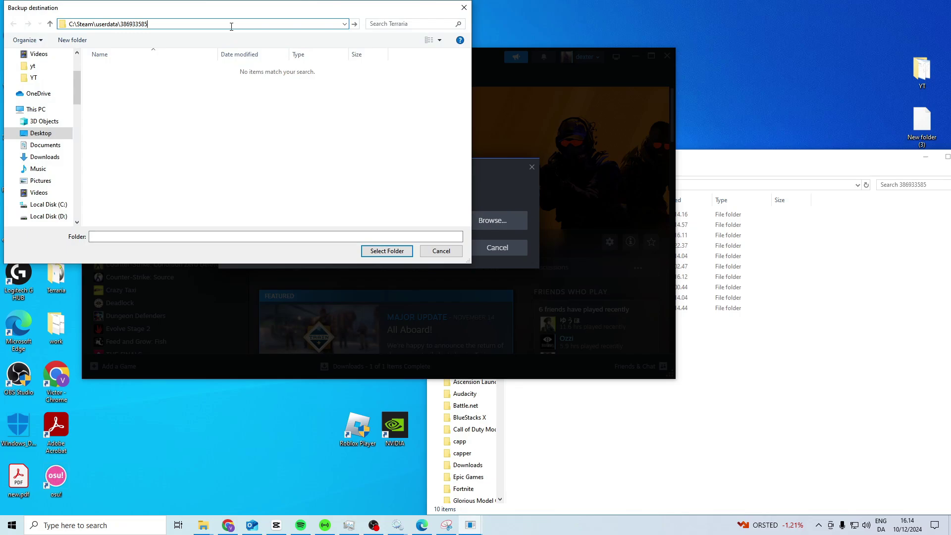
key("Return")
left_click(106, 89)
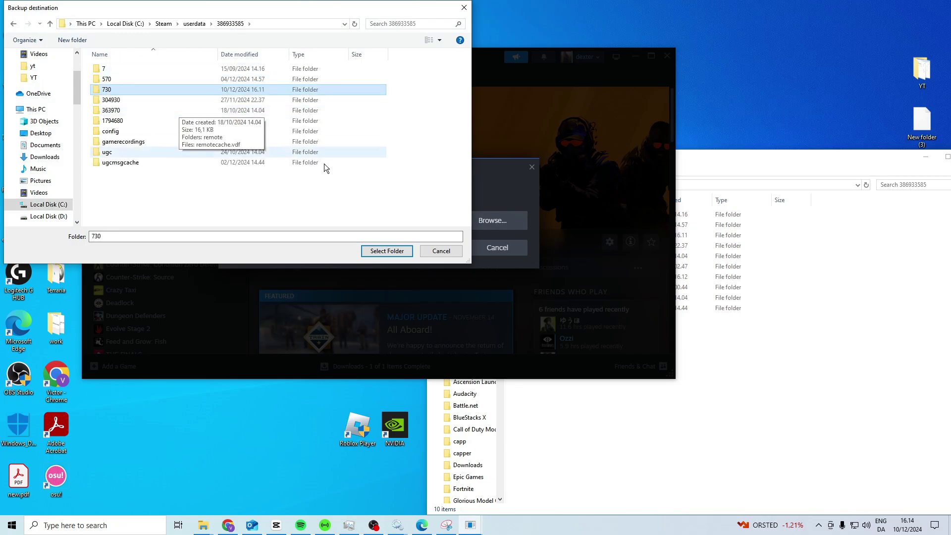
left_click(387, 250)
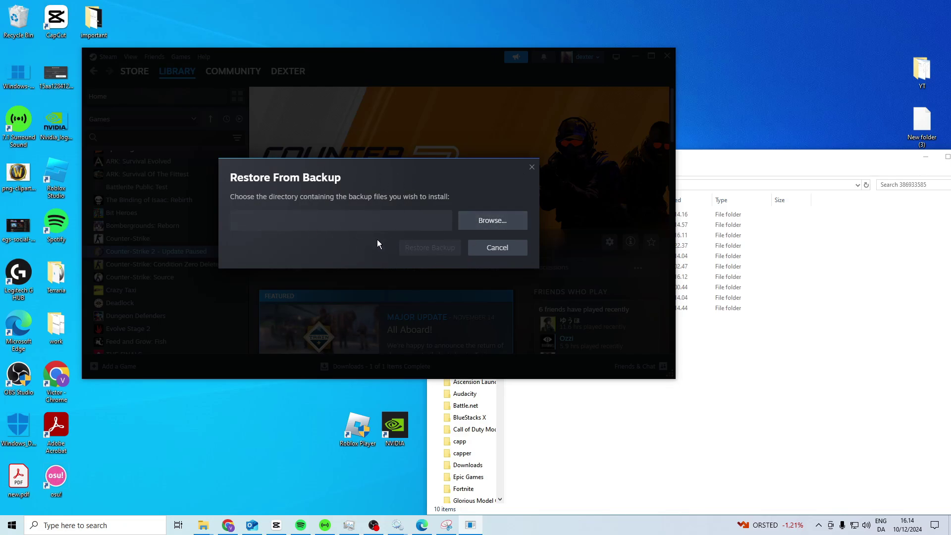
left_click(497, 248)
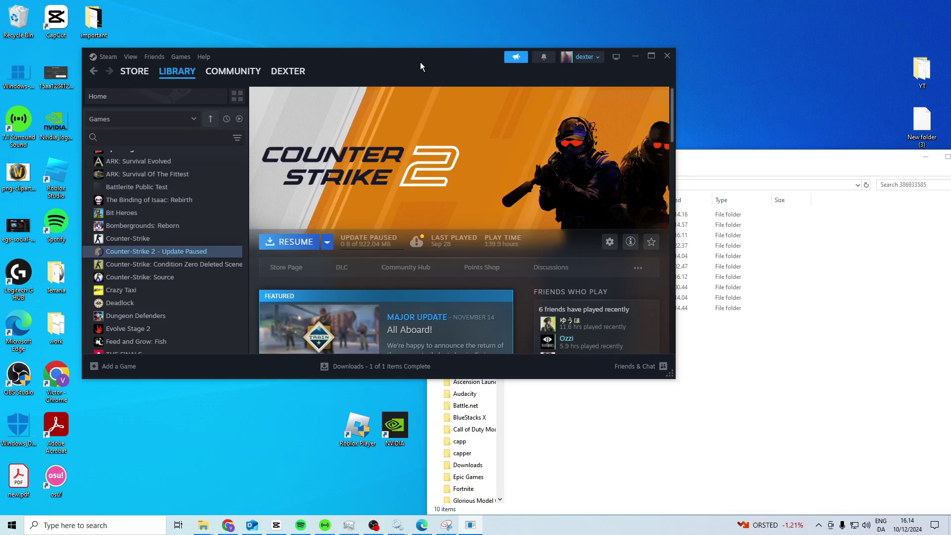
left_click(113, 58)
left_click(130, 139)
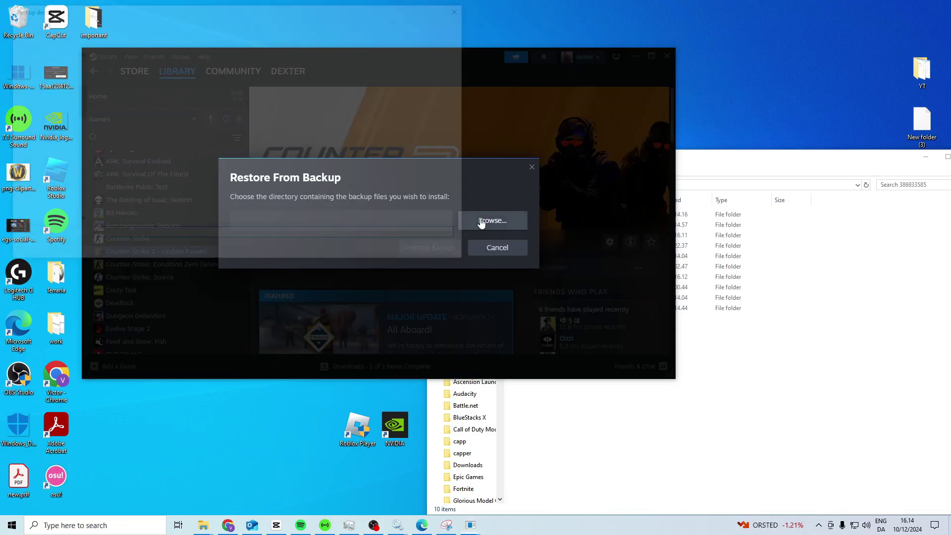
left_click(491, 221)
left_click(230, 24)
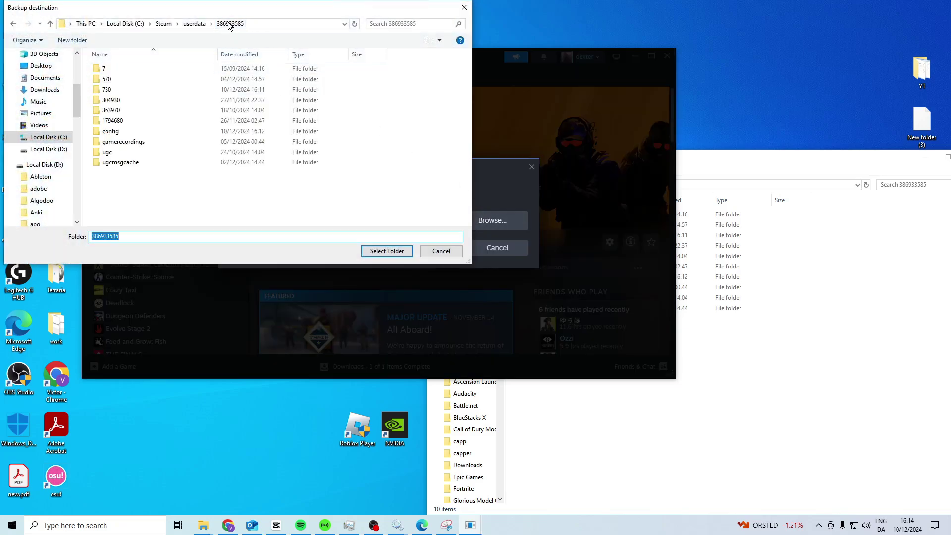
double_click(134, 90)
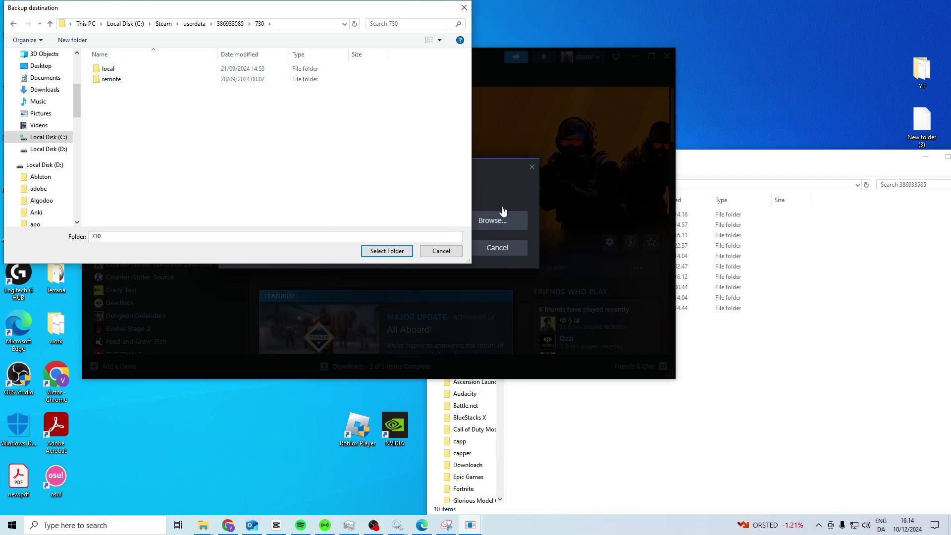
key("Escape")
key("Escape")
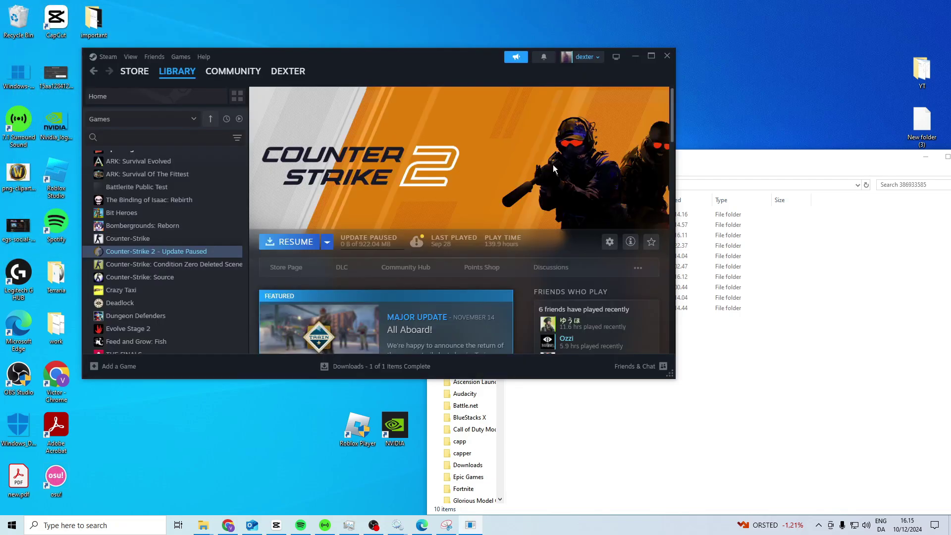